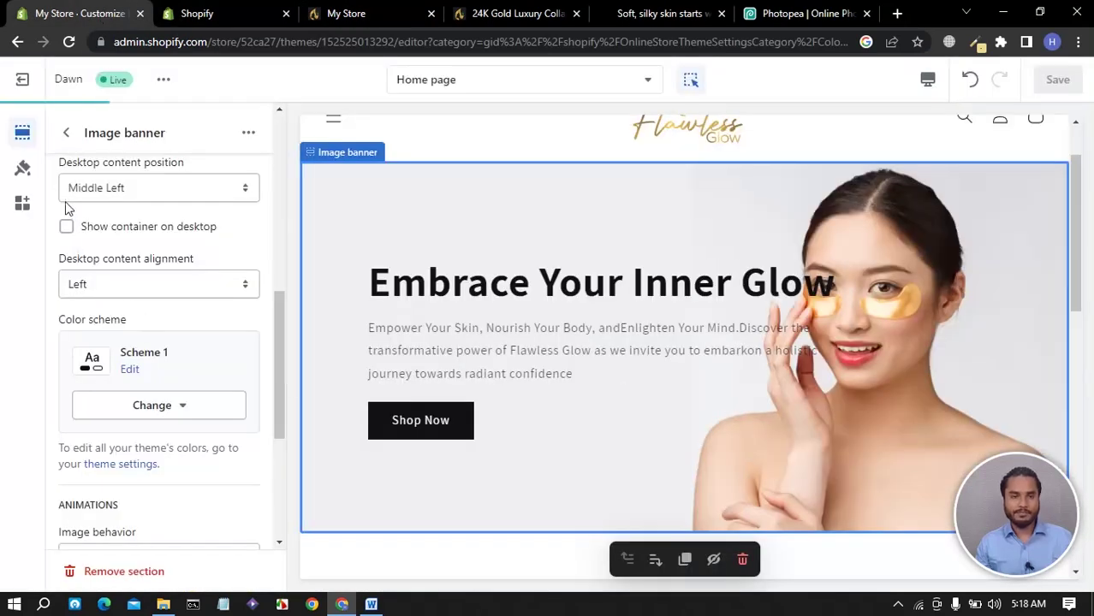
# Remove the Featured collection section from the home page template
pyautogui.click(66, 132)
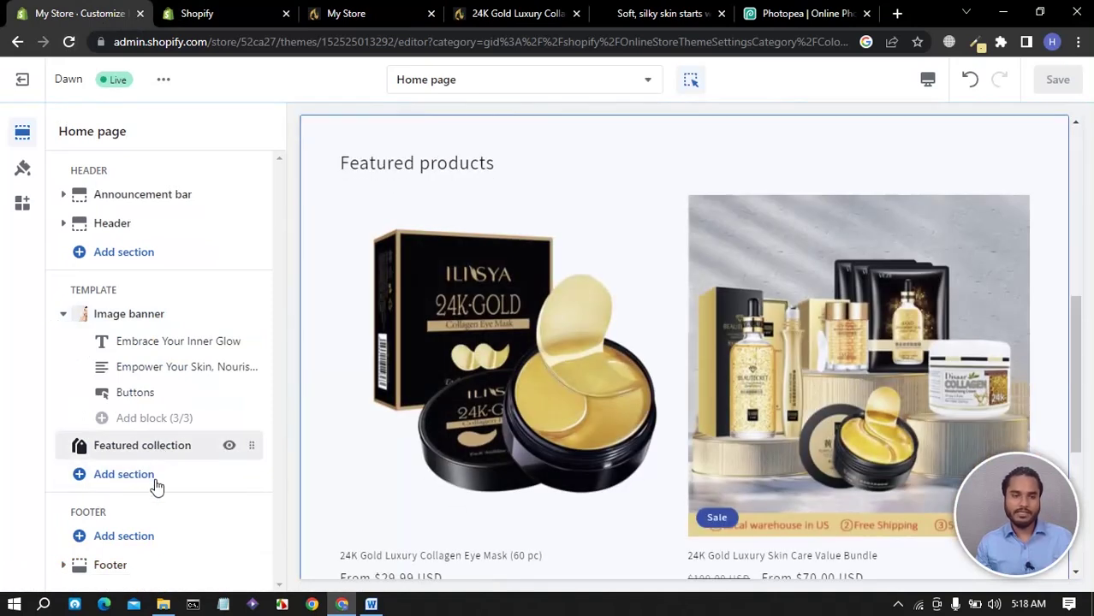
pyautogui.click(160, 449)
pyautogui.click(134, 573)
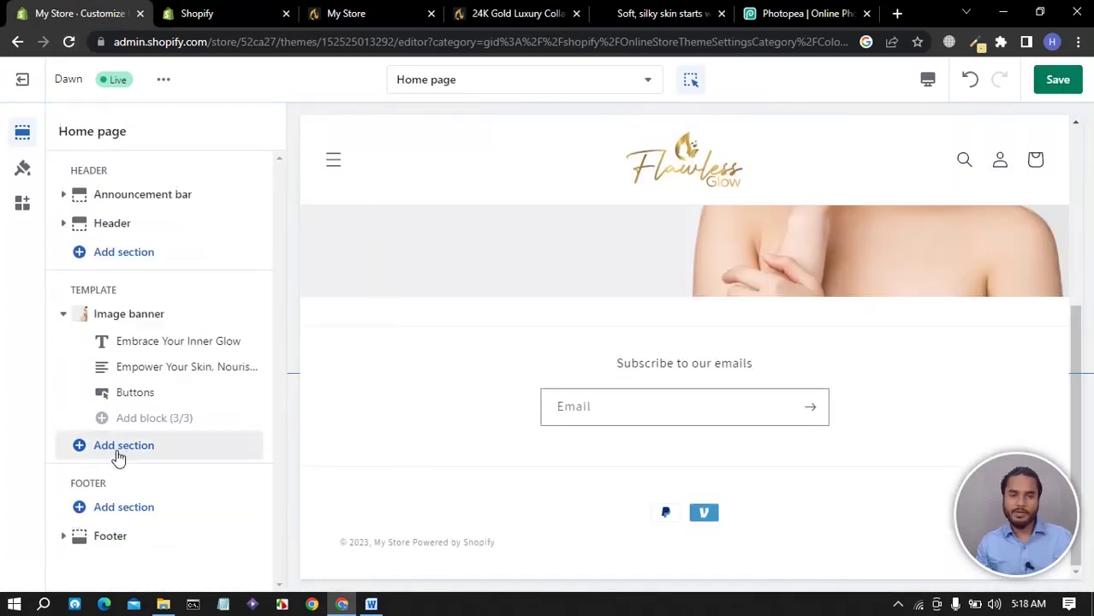
# Add a Rich text section to the home page template below the Image banner
pyautogui.click(120, 456)
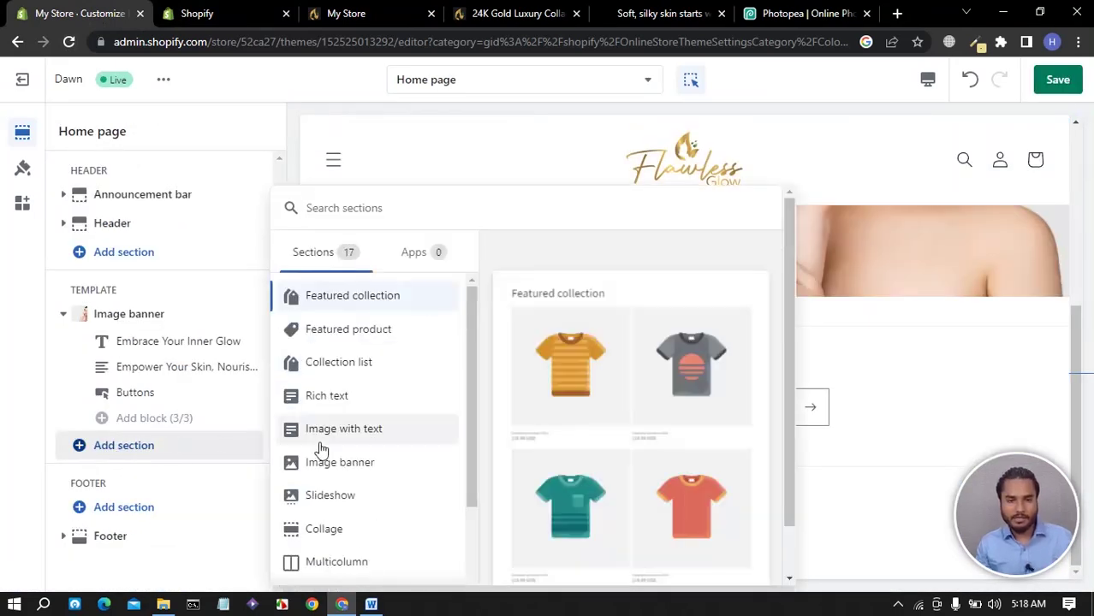
pyautogui.scroll(-2, 354, 449)
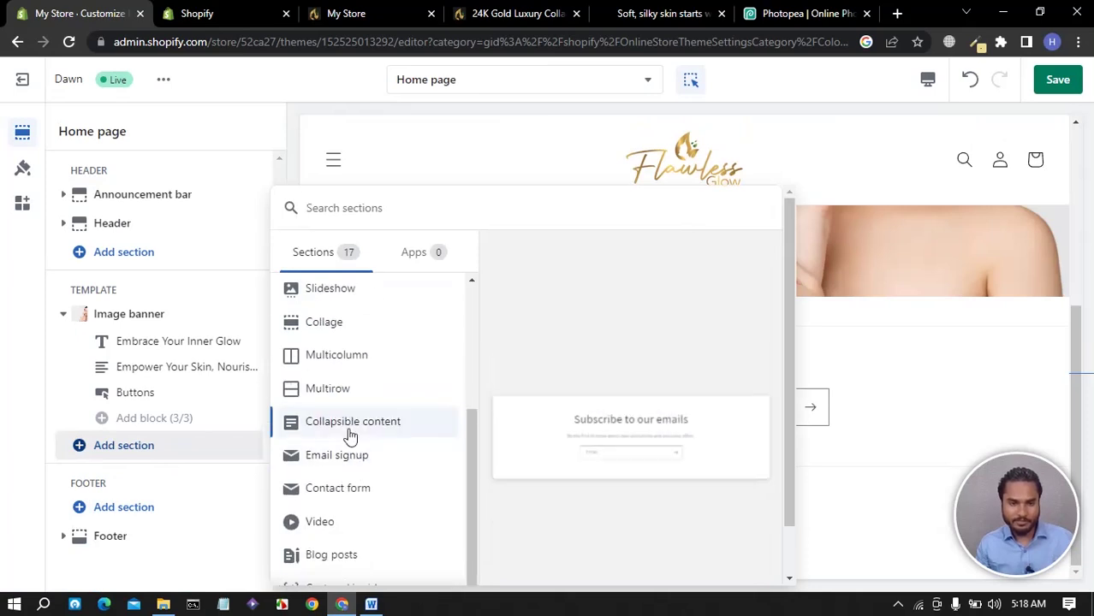
pyautogui.scroll(2, 349, 432)
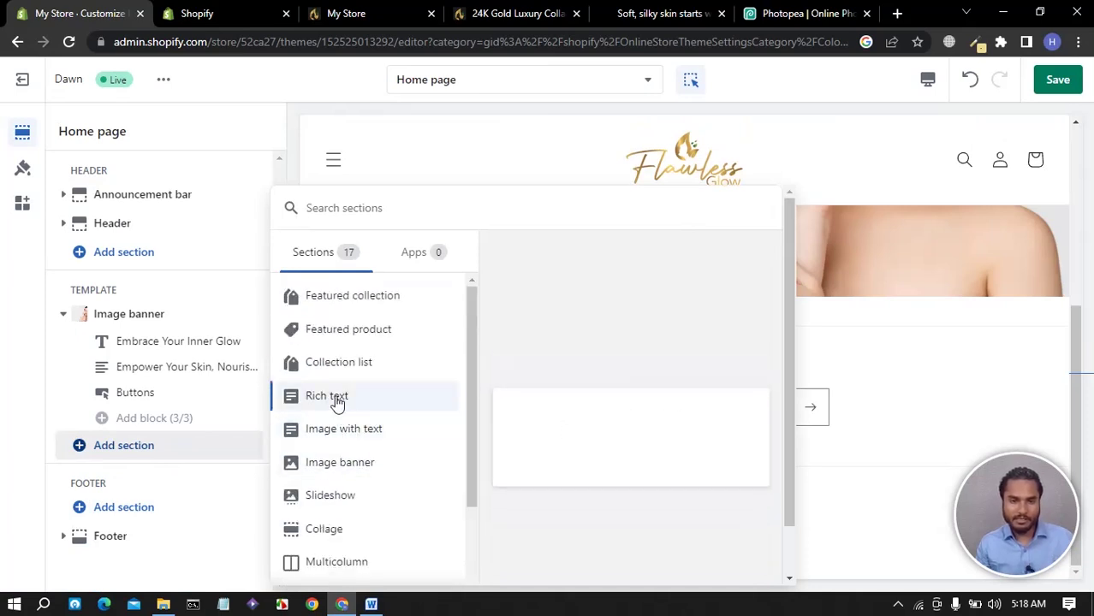
pyautogui.click(172, 445)
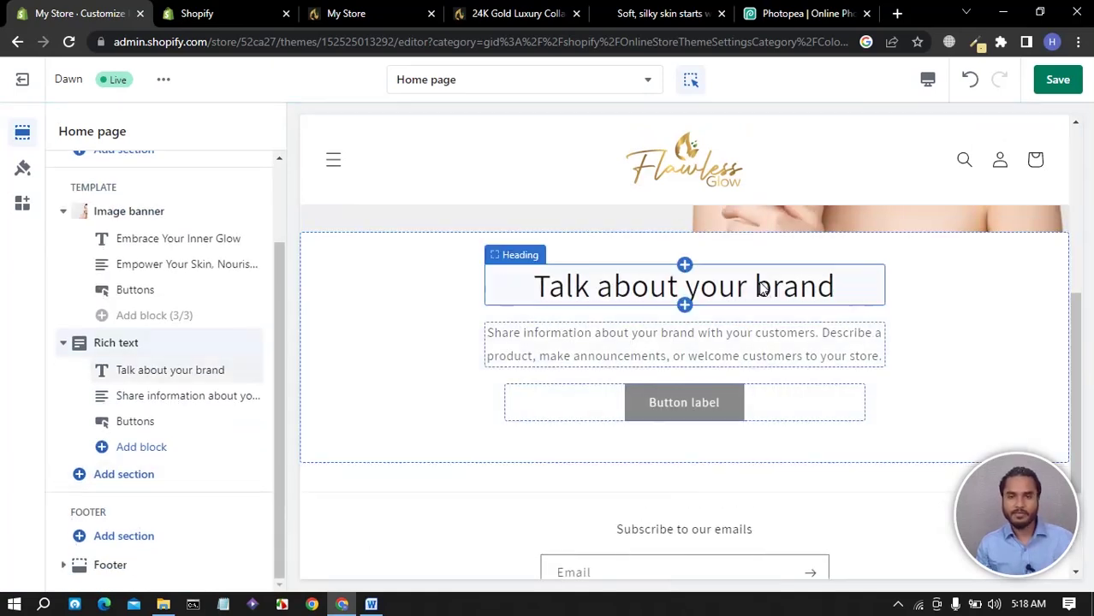
# Replace the rich text heading with "Efficacy", copied from flawless Glow.docx in Word, and make it bold
pyautogui.click(151, 377)
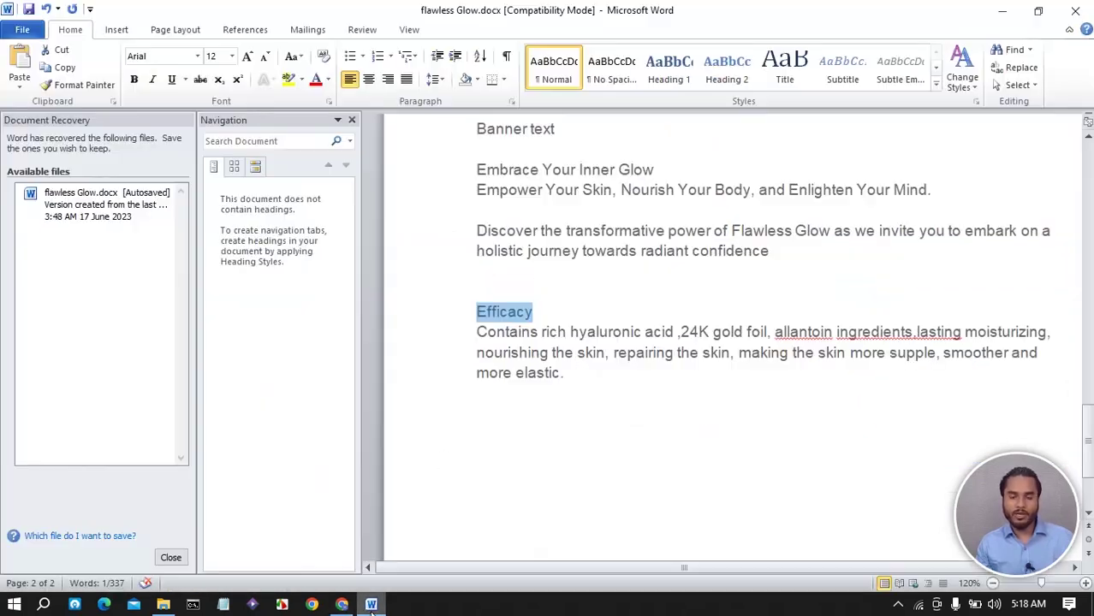
pyautogui.click(370, 604)
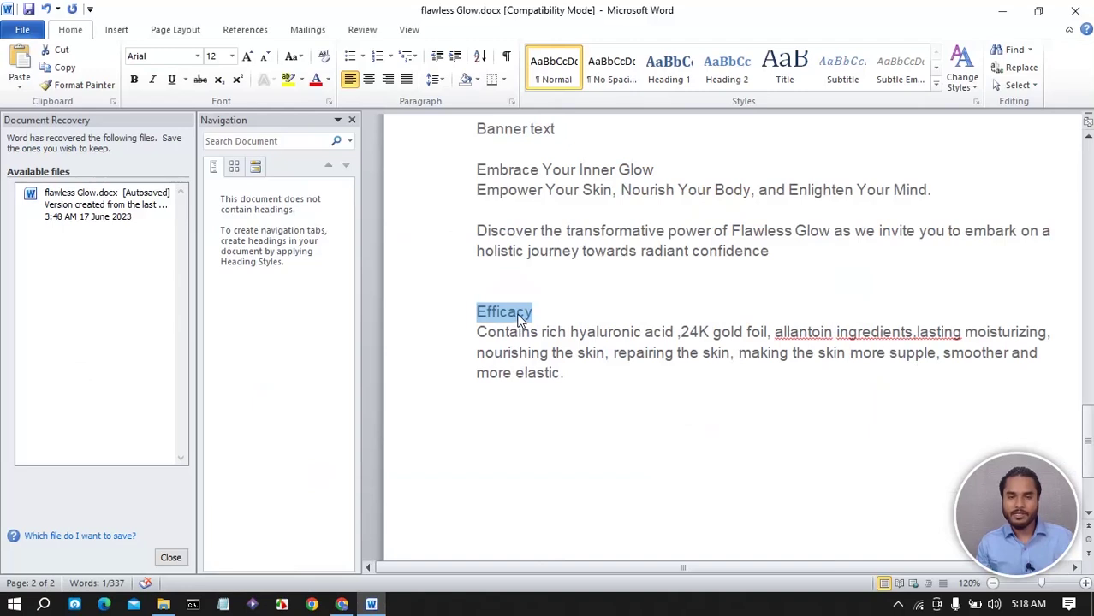
pyautogui.rightClick(518, 318)
pyautogui.click(556, 342)
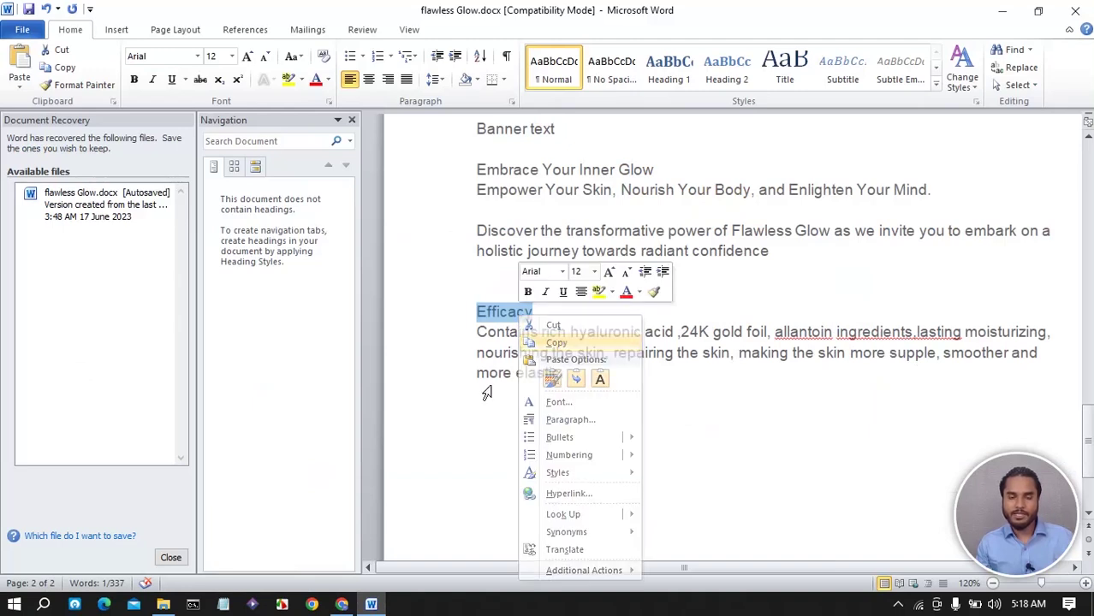
pyautogui.click(342, 604)
pyautogui.moveTo(194, 242); pyautogui.dragTo(37, 241)
pyautogui.hotkey('ctrl', 'v')
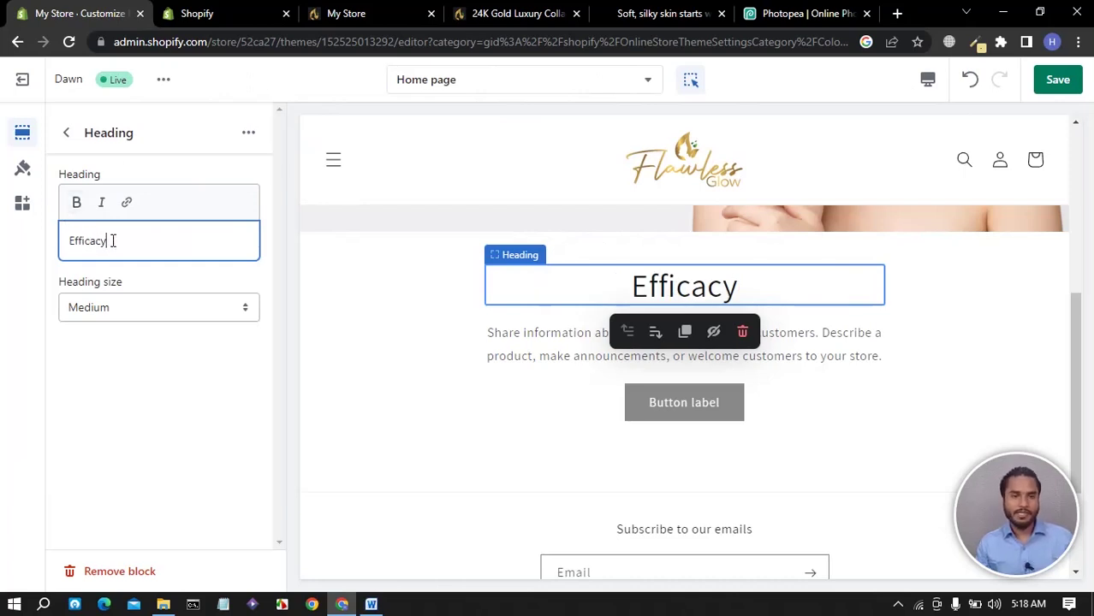
pyautogui.moveTo(108, 241); pyautogui.dragTo(53, 240)
pyautogui.click(76, 202)
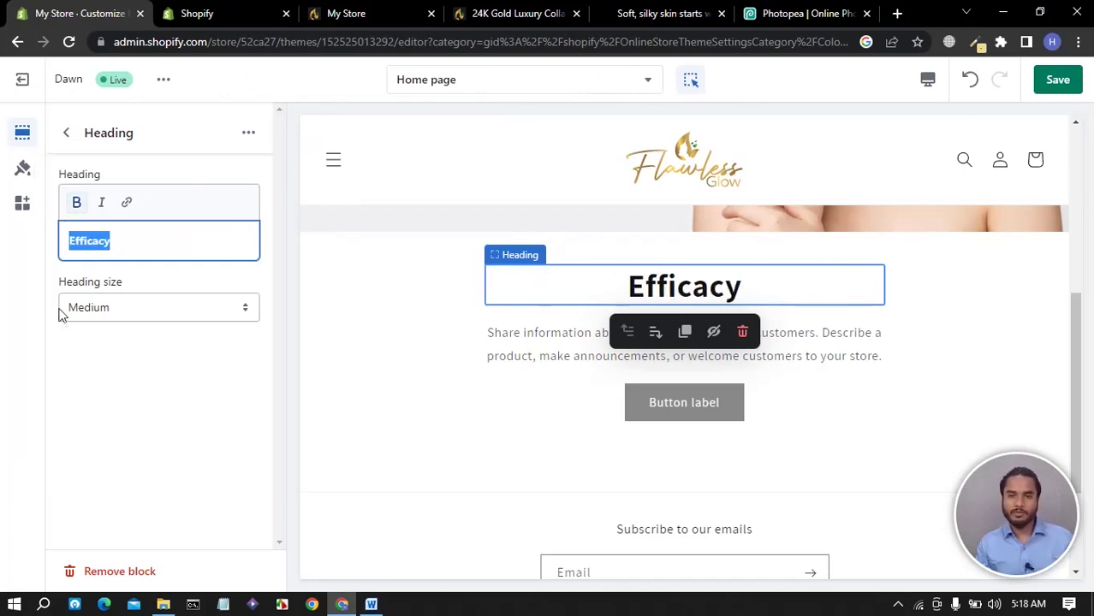
# Replace the rich text section's description with the paragraph under "Efficacy" copied from the Word document
pyautogui.click(370, 604)
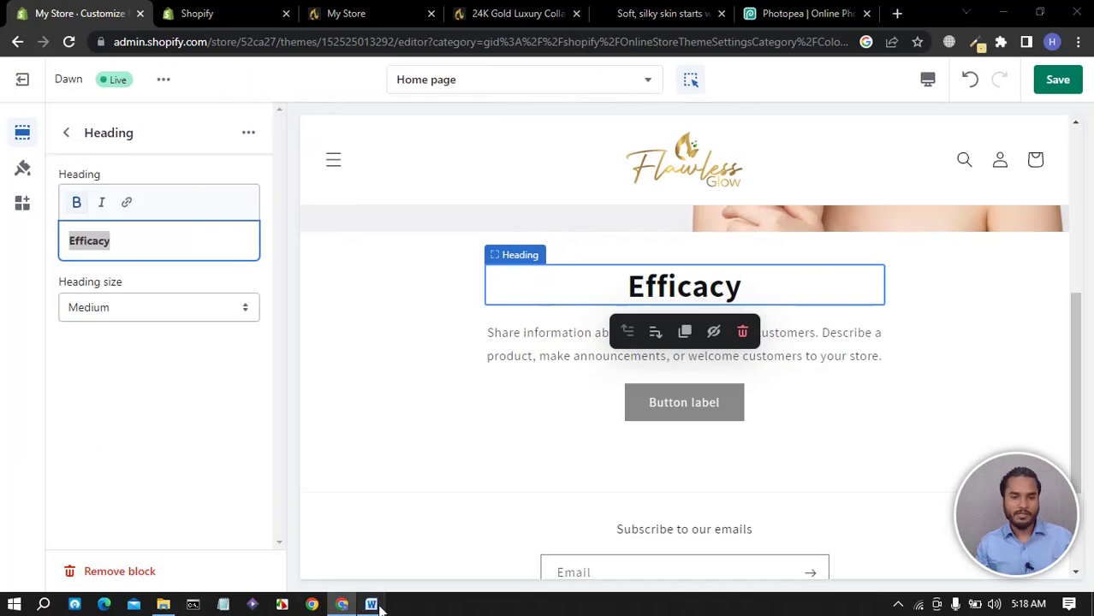
pyautogui.moveTo(563, 372); pyautogui.dragTo(476, 341)
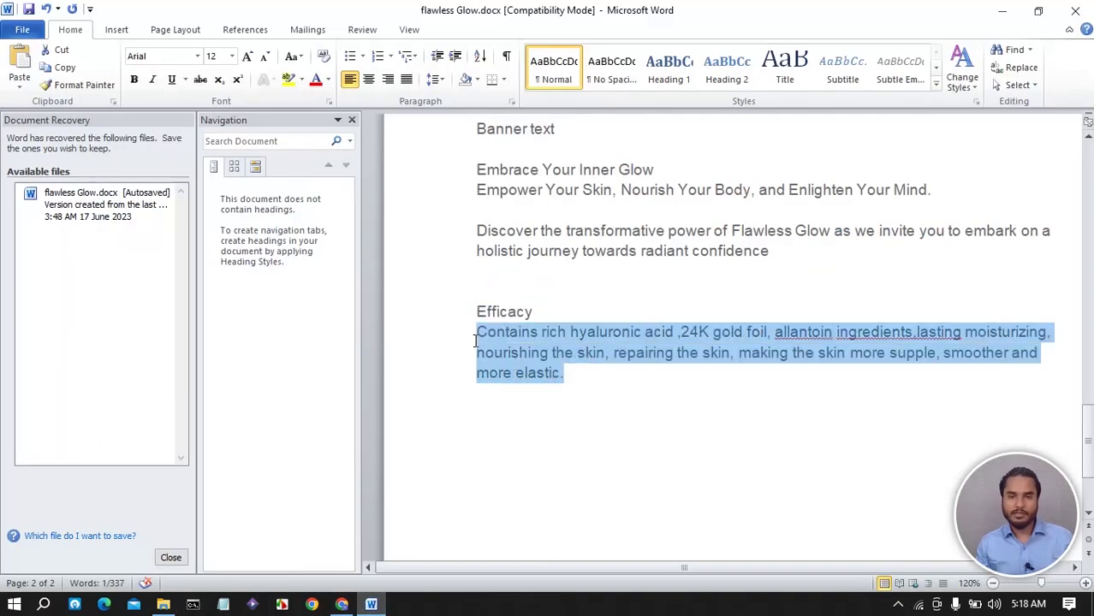
pyautogui.rightClick(504, 347)
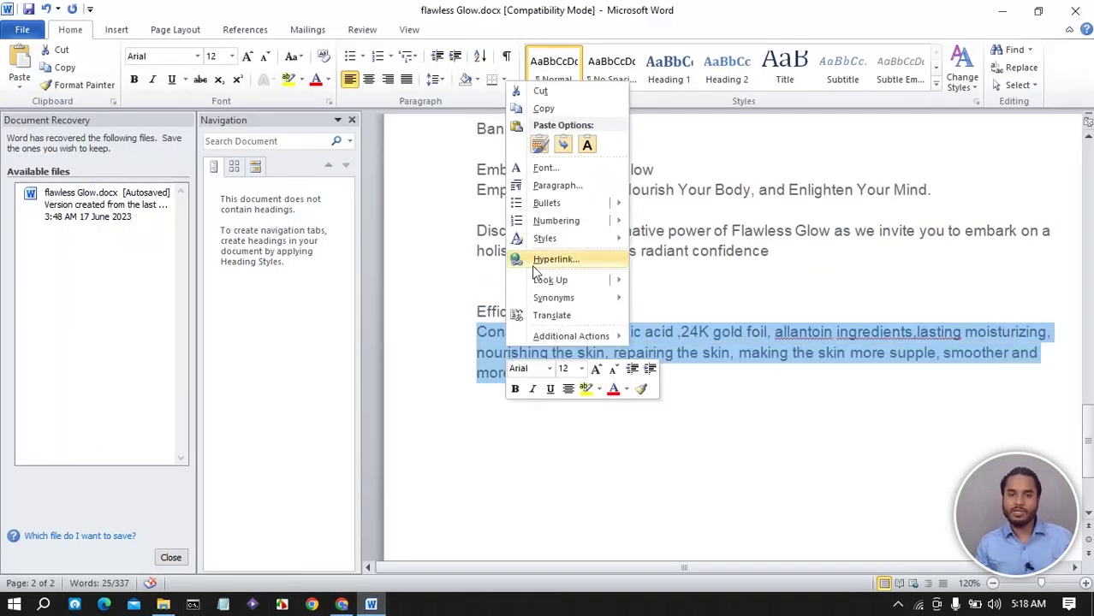
pyautogui.click(552, 111)
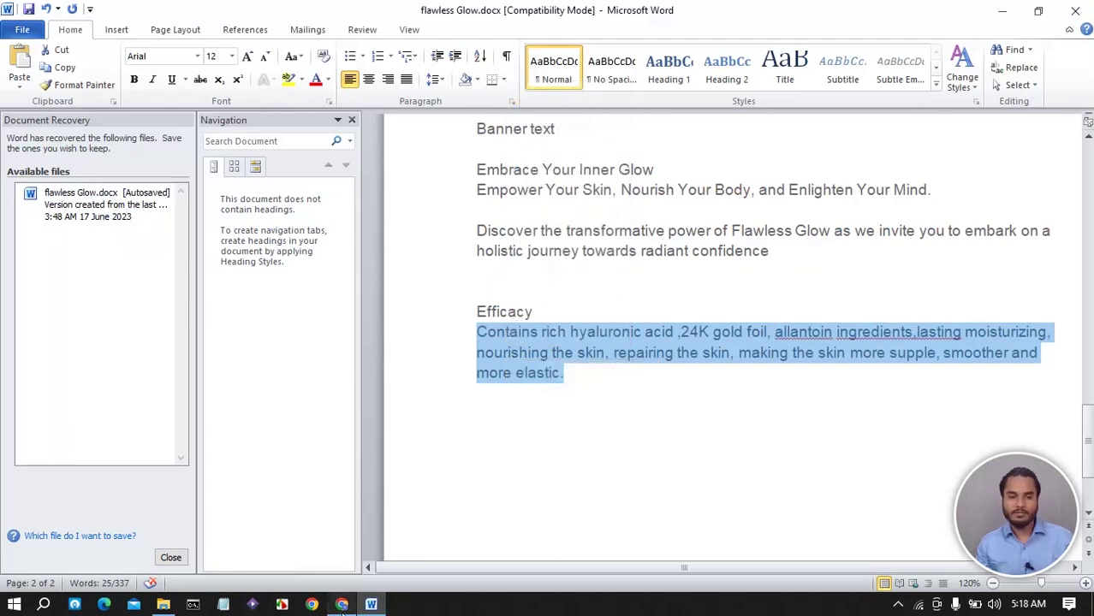
pyautogui.click(341, 604)
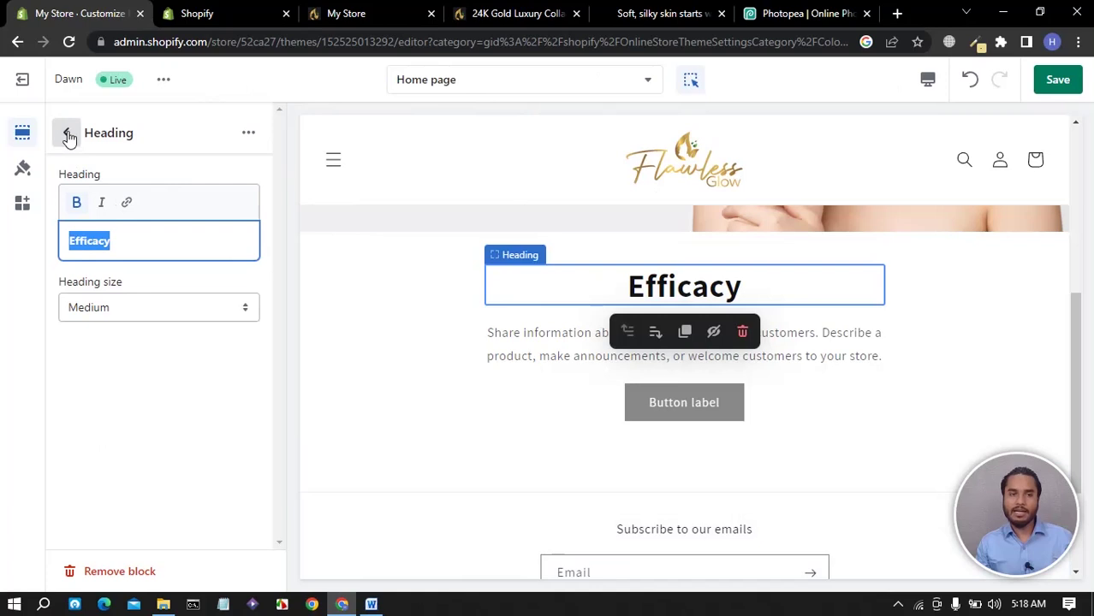
pyautogui.click(68, 135)
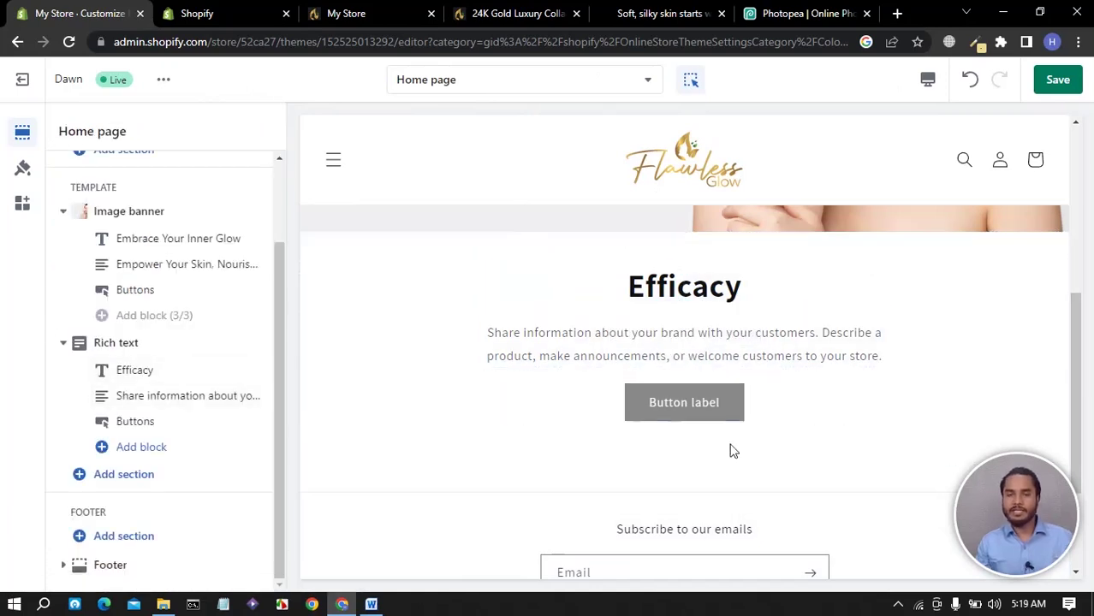
pyautogui.click(160, 400)
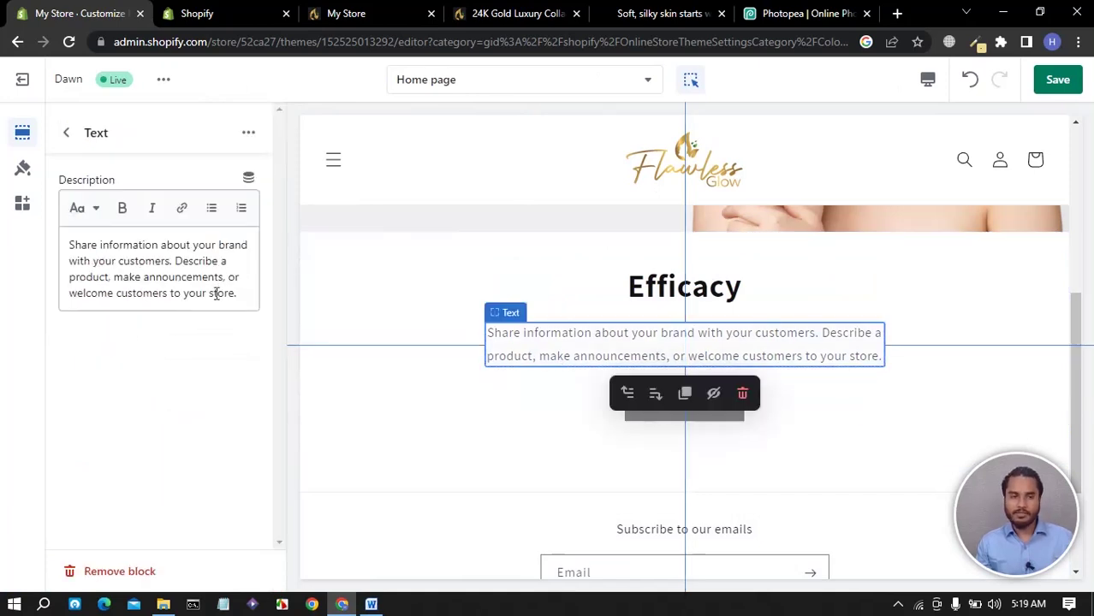
pyautogui.moveTo(241, 291); pyautogui.dragTo(55, 243)
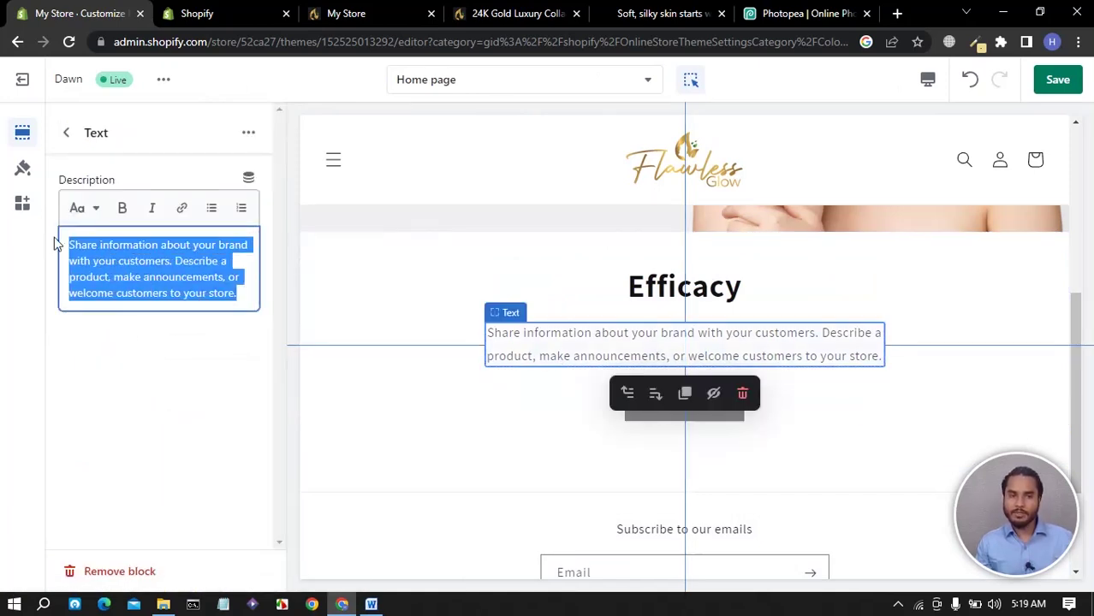
pyautogui.hotkey('ctrl', 'v')
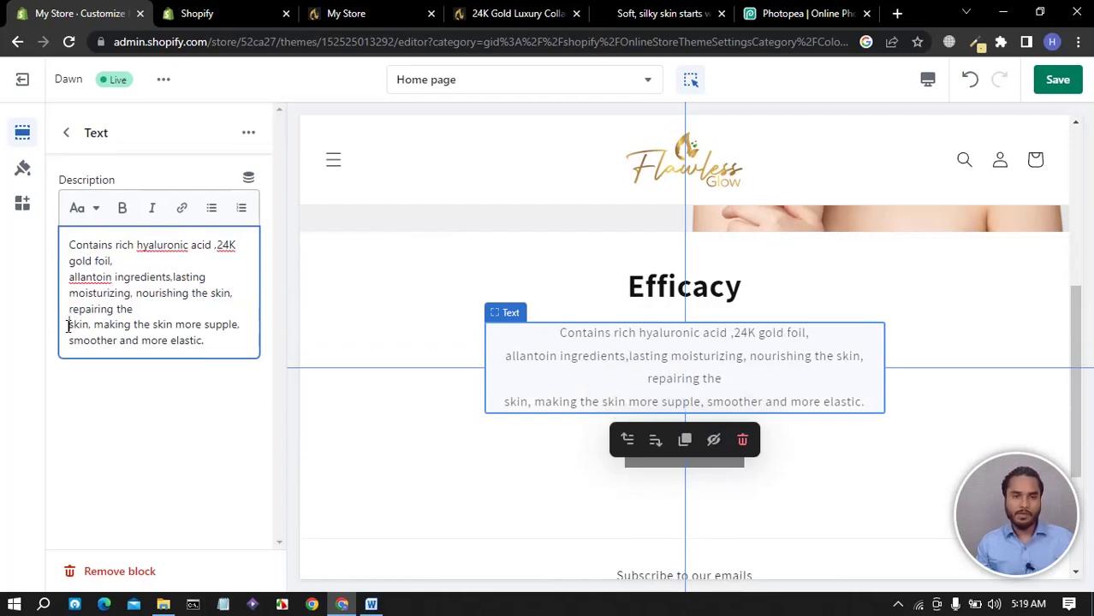
# Remove the stray line breaks from the pasted description so it flows as one paragraph, and save the theme changes
pyautogui.press('BackSpace')
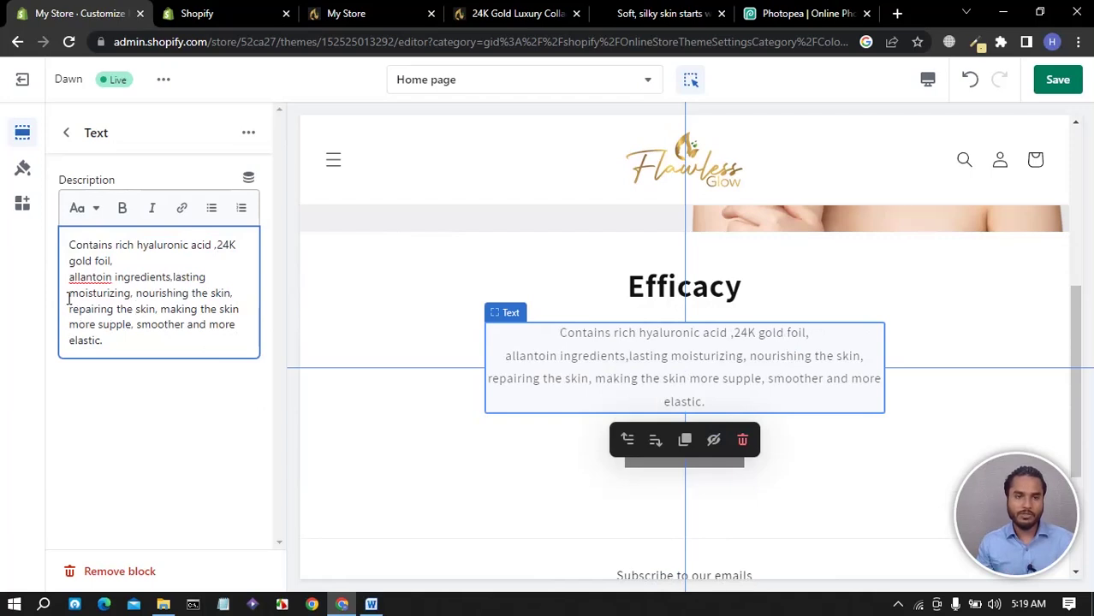
pyautogui.press('BackSpace')
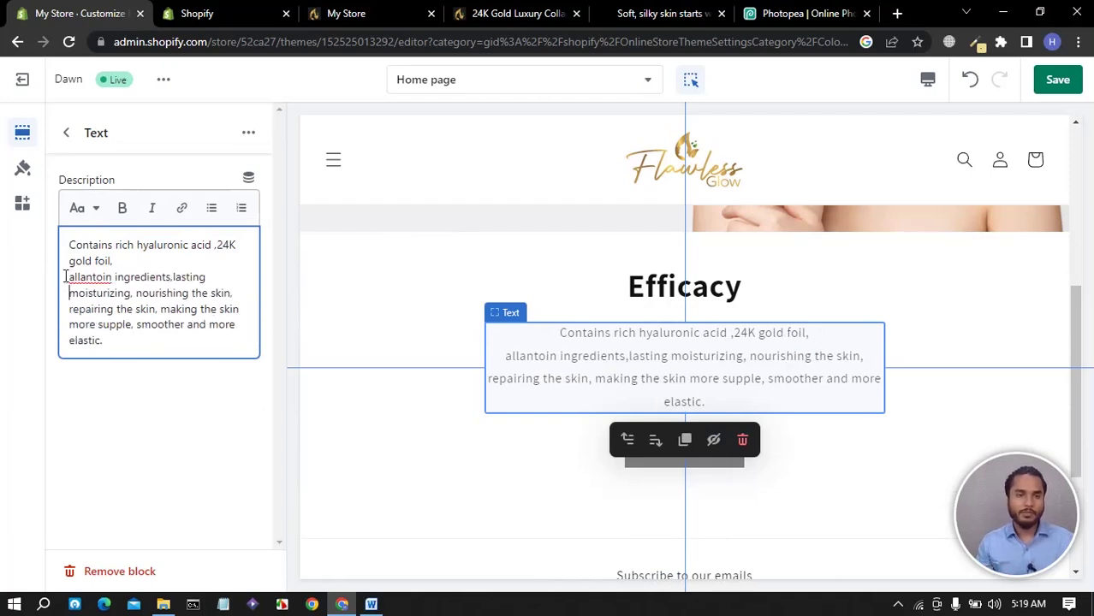
pyautogui.press('BackSpace')
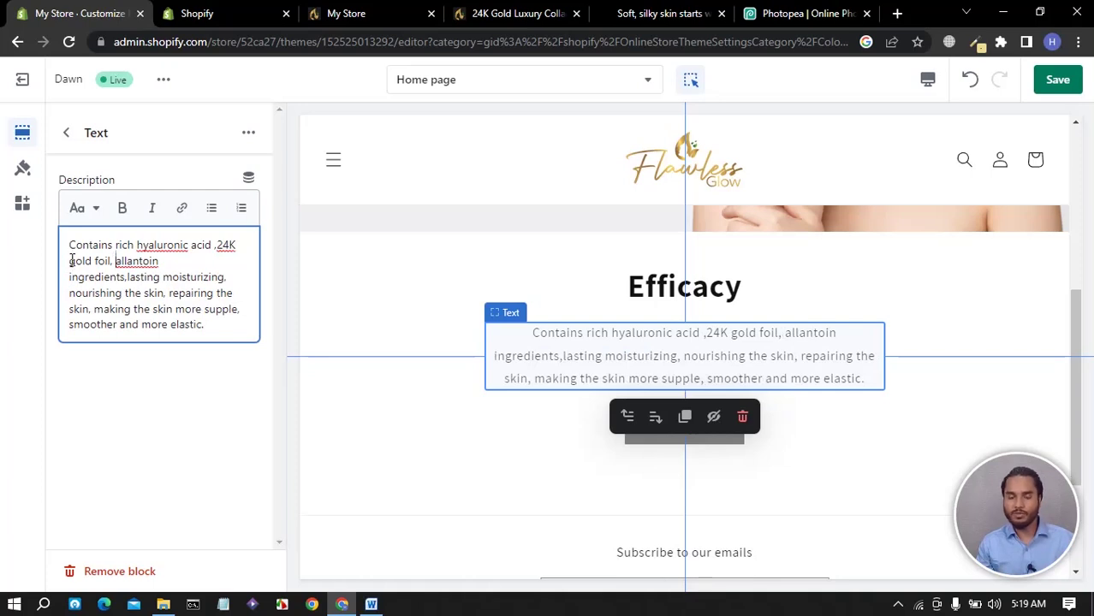
pyautogui.click(72, 260)
pyautogui.press('BackSpace')
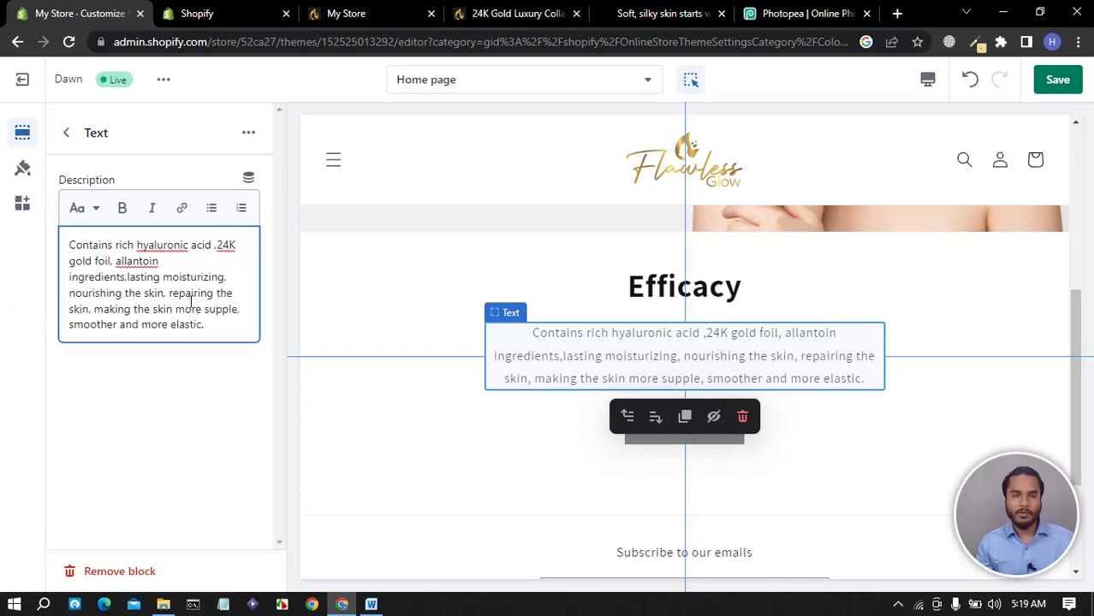
pyautogui.click(1057, 80)
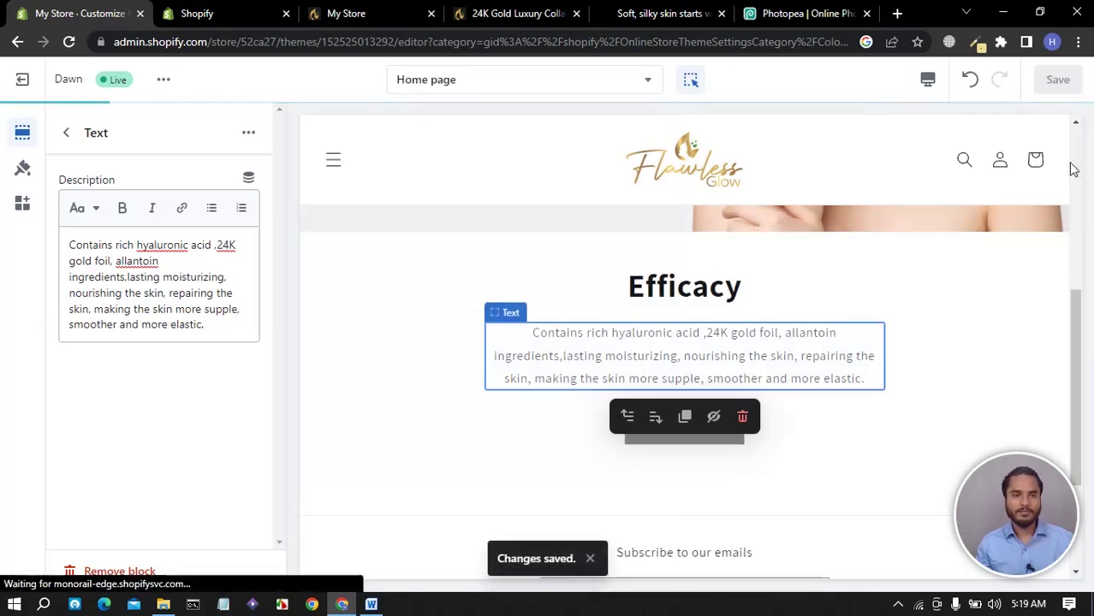
# Reload the live My Store storefront and check how the Efficacy section looks
pyautogui.click(351, 14)
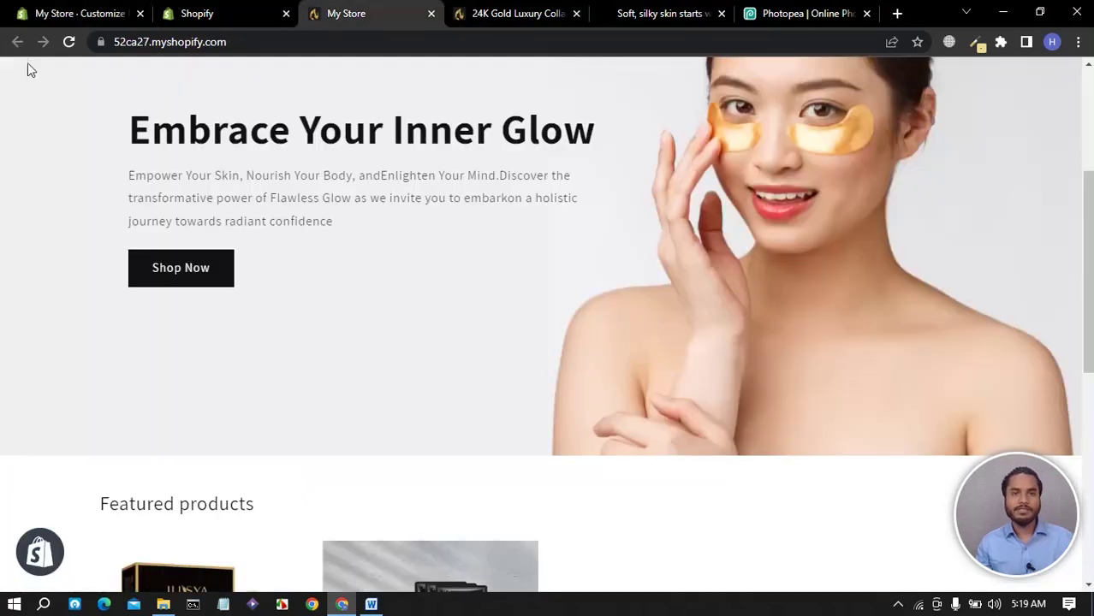
pyautogui.click(69, 41)
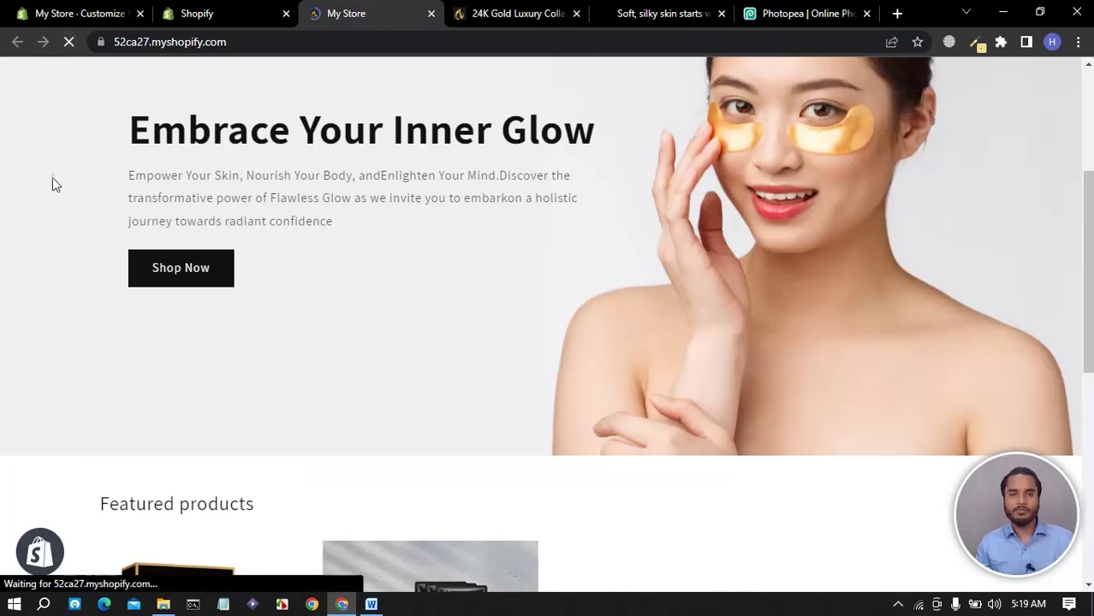
pyautogui.scroll(-5, 60, 202)
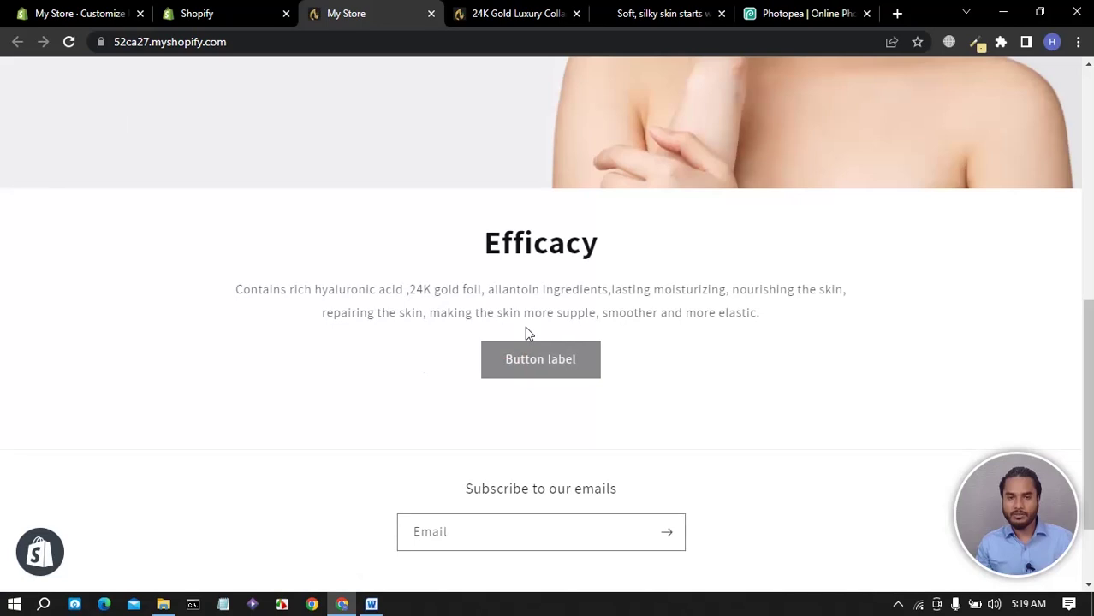
# Remove the Buttons block from the rich text section in the theme editor and refresh the live storefront with the saved change
pyautogui.click(107, 16)
pyautogui.click(66, 132)
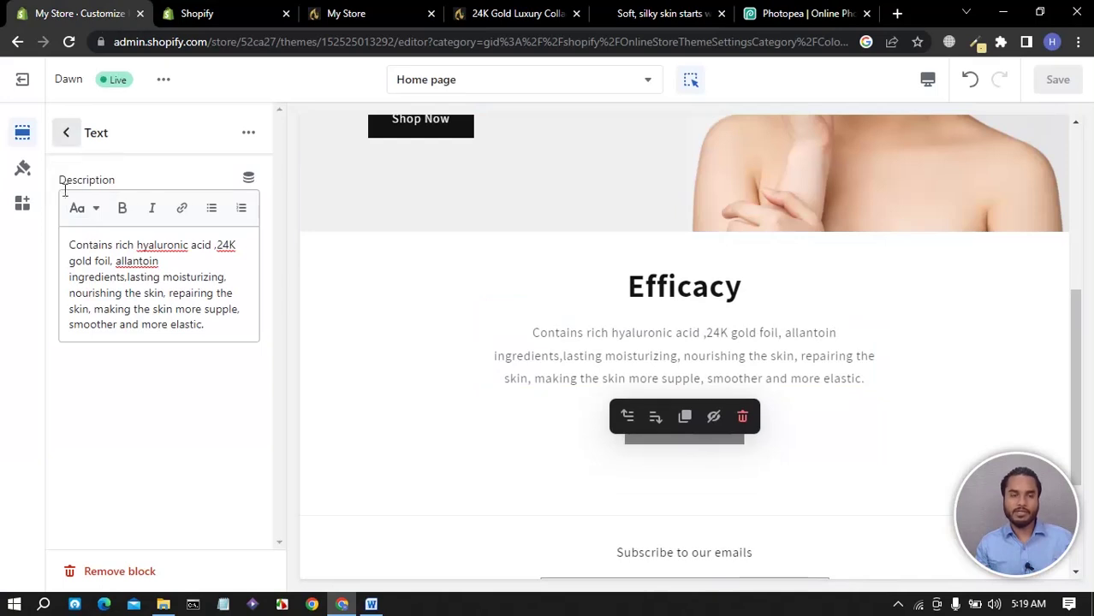
pyautogui.click(142, 424)
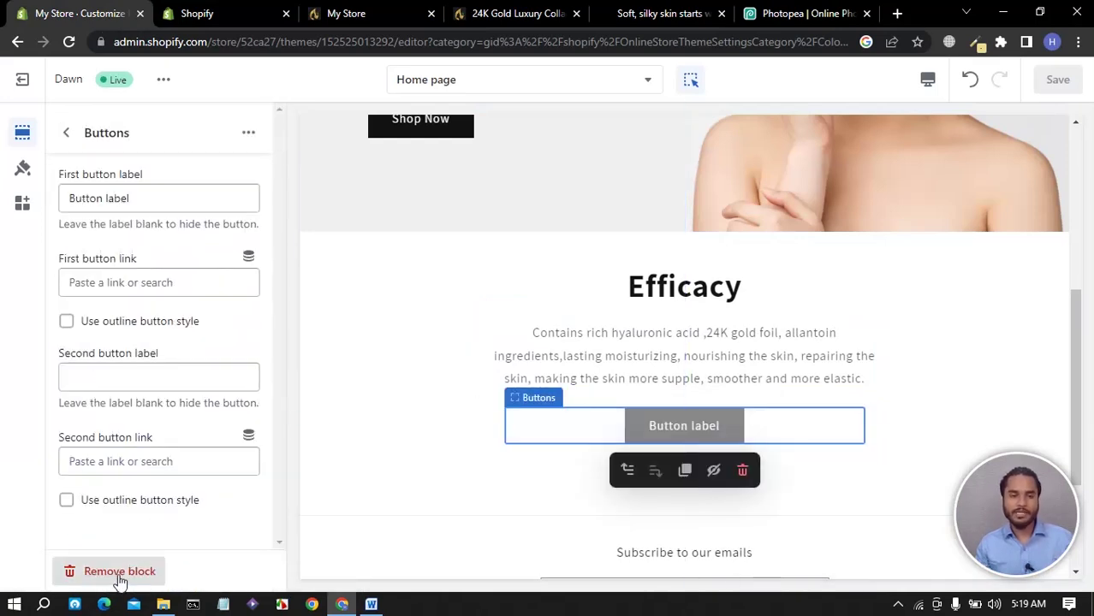
pyautogui.click(120, 573)
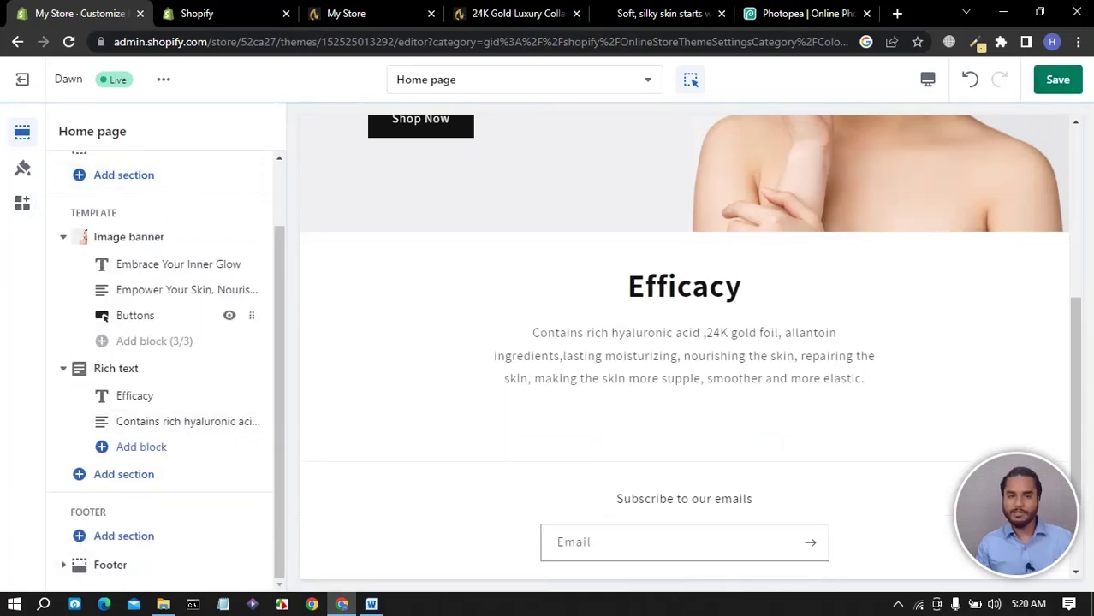
pyautogui.click(1058, 84)
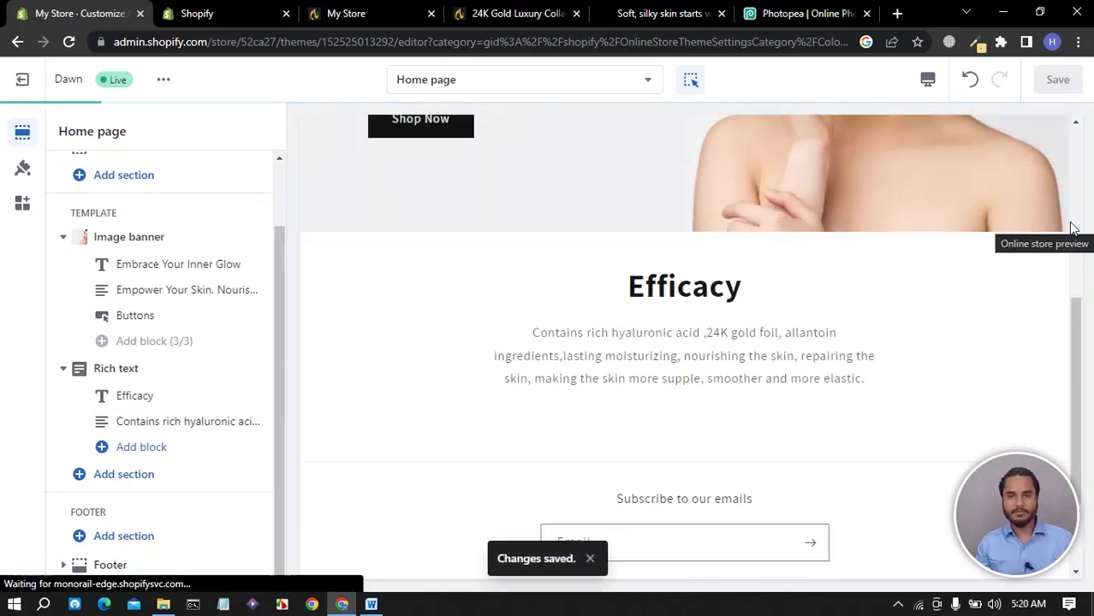
pyautogui.click(353, 13)
pyautogui.click(71, 41)
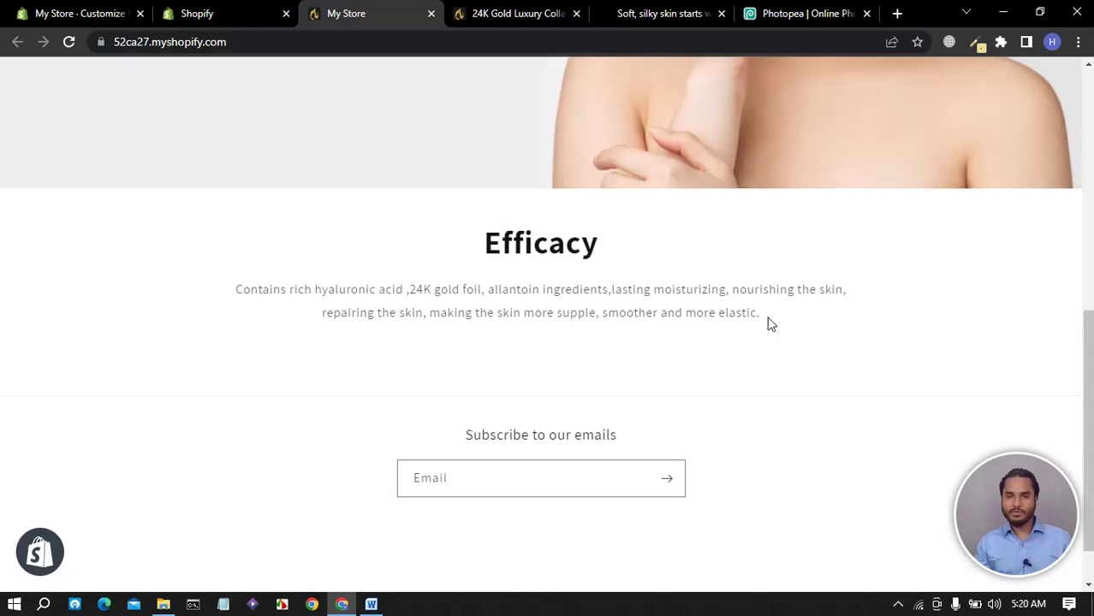
# Make the rich text section's entire description bold in the theme editor and save the change
pyautogui.click(110, 14)
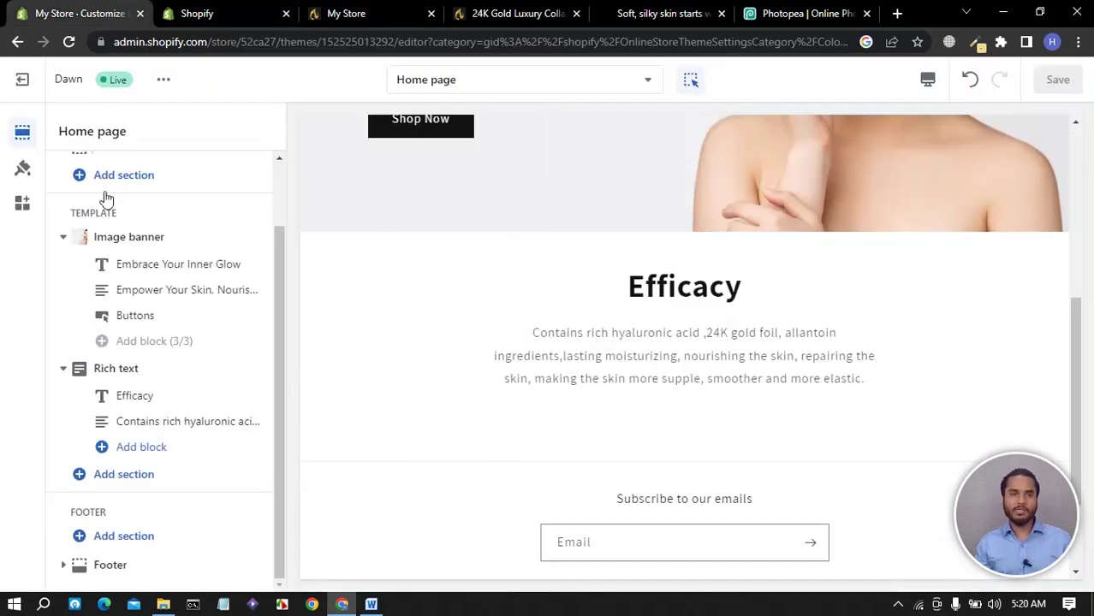
pyautogui.click(145, 424)
pyautogui.moveTo(213, 325); pyautogui.dragTo(66, 233)
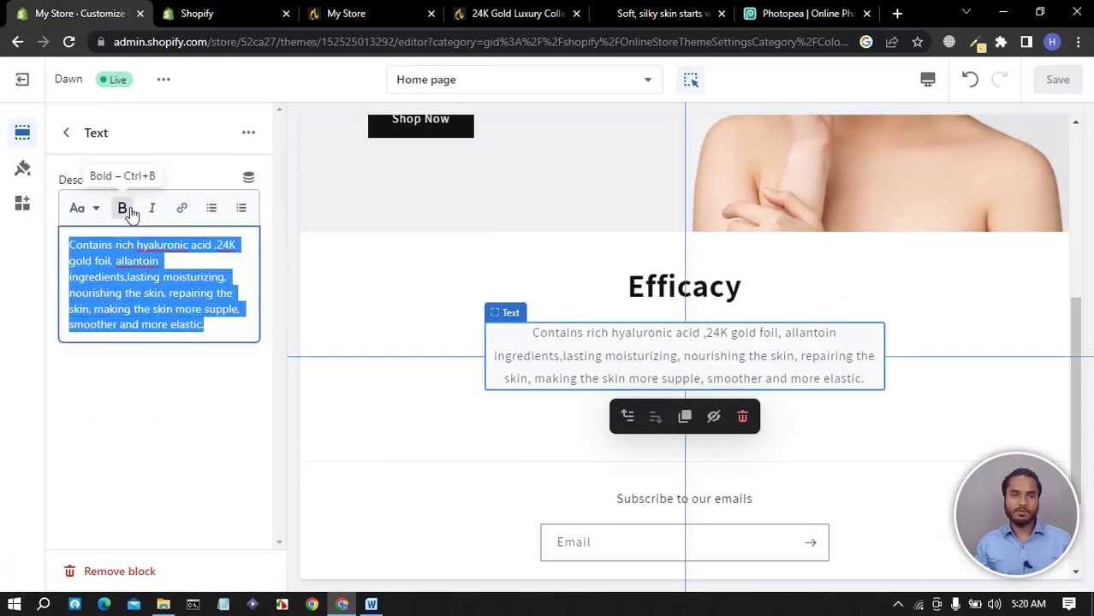
pyautogui.click(124, 208)
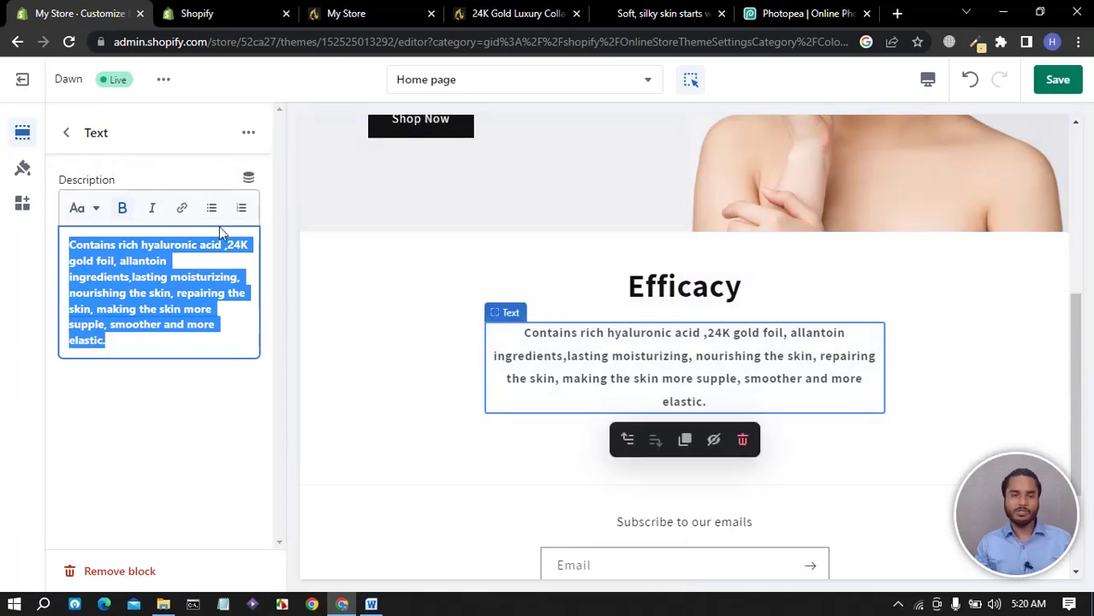
pyautogui.click(1058, 82)
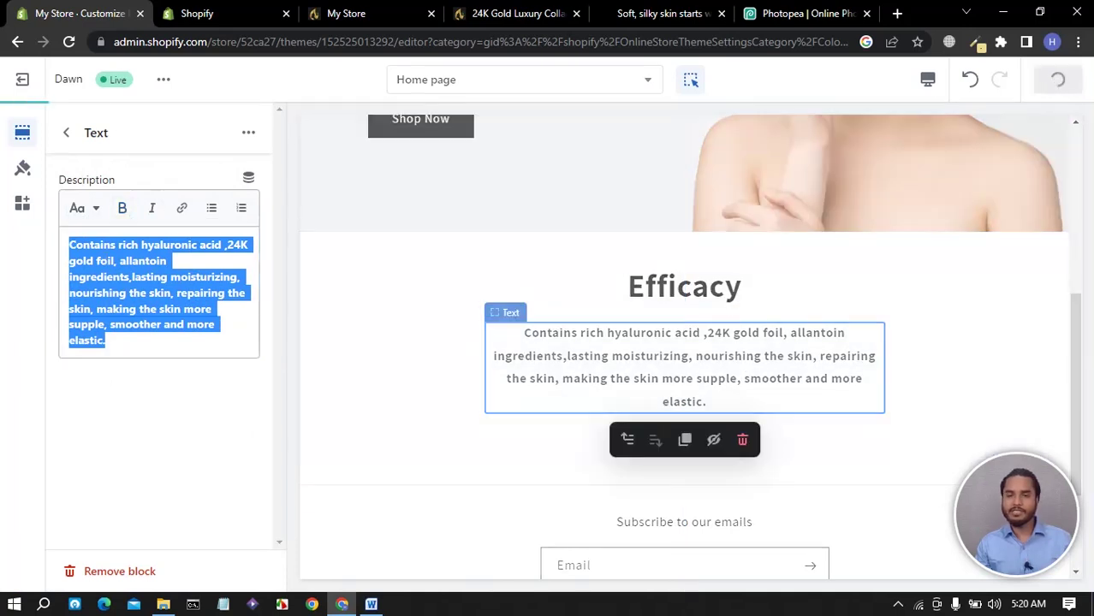
# Reload the live My Store storefront and compare the Efficacy section's heading and description with the image banner text
pyautogui.click(357, 17)
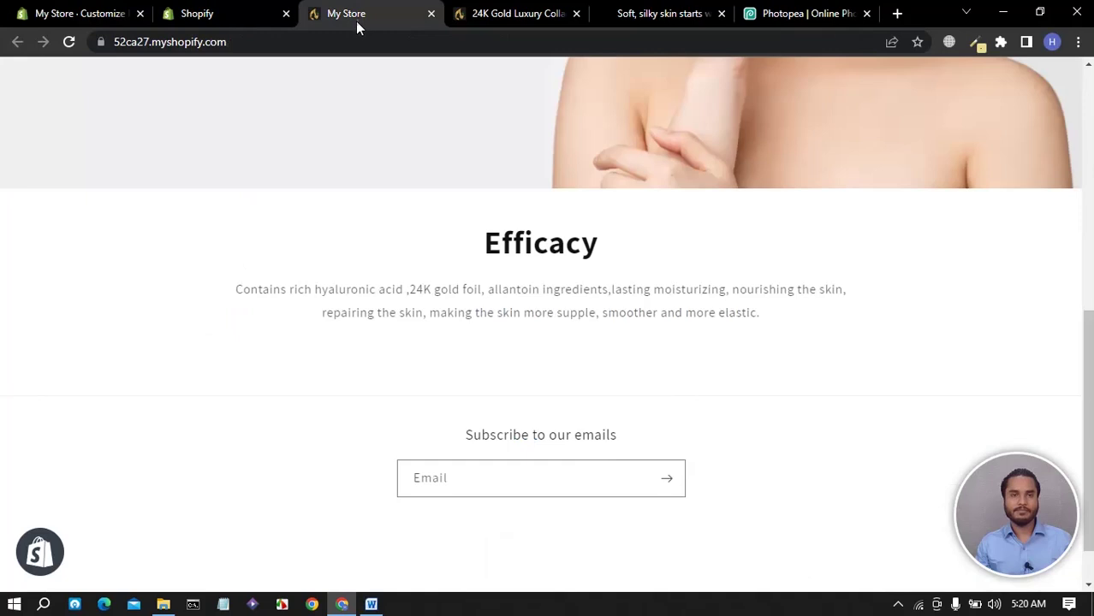
pyautogui.click(68, 41)
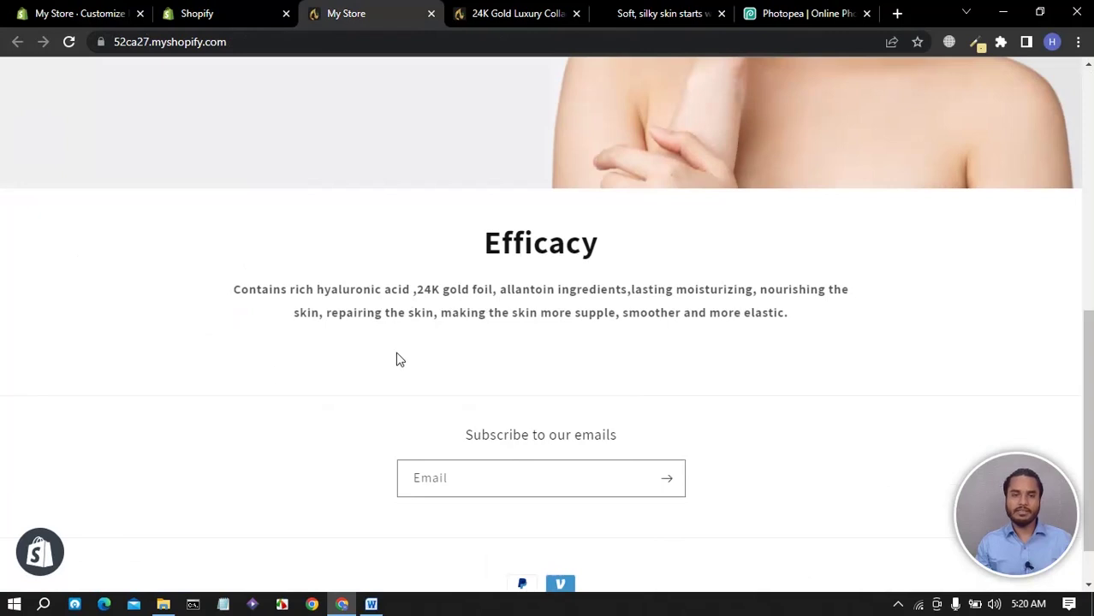
pyautogui.scroll(15, 267, 330)
pyautogui.scroll(-15, 314, 331)
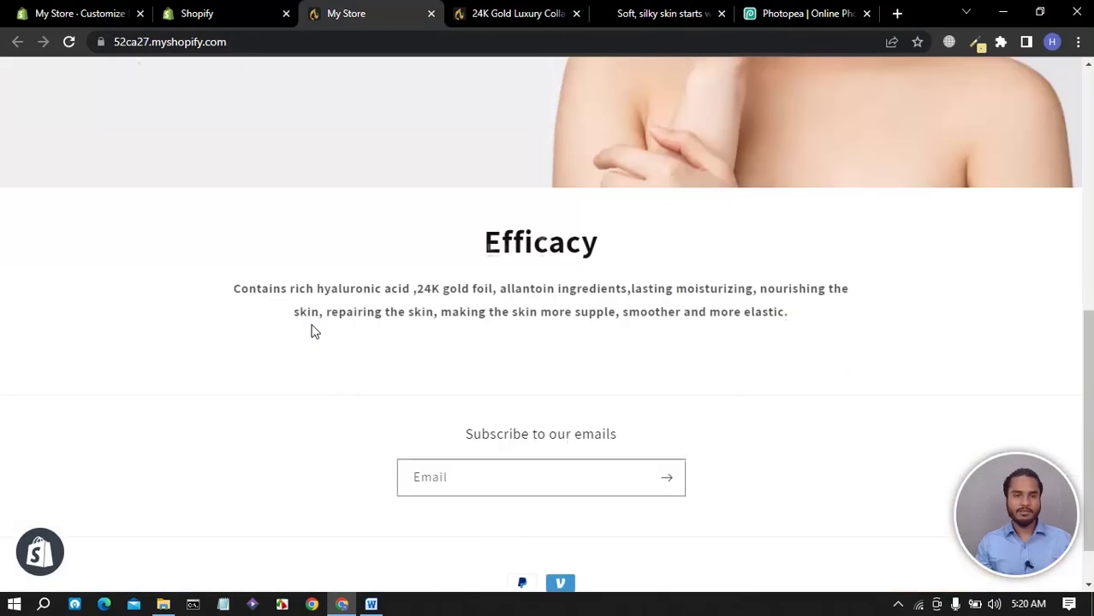
pyautogui.moveTo(789, 314); pyautogui.dragTo(315, 285)
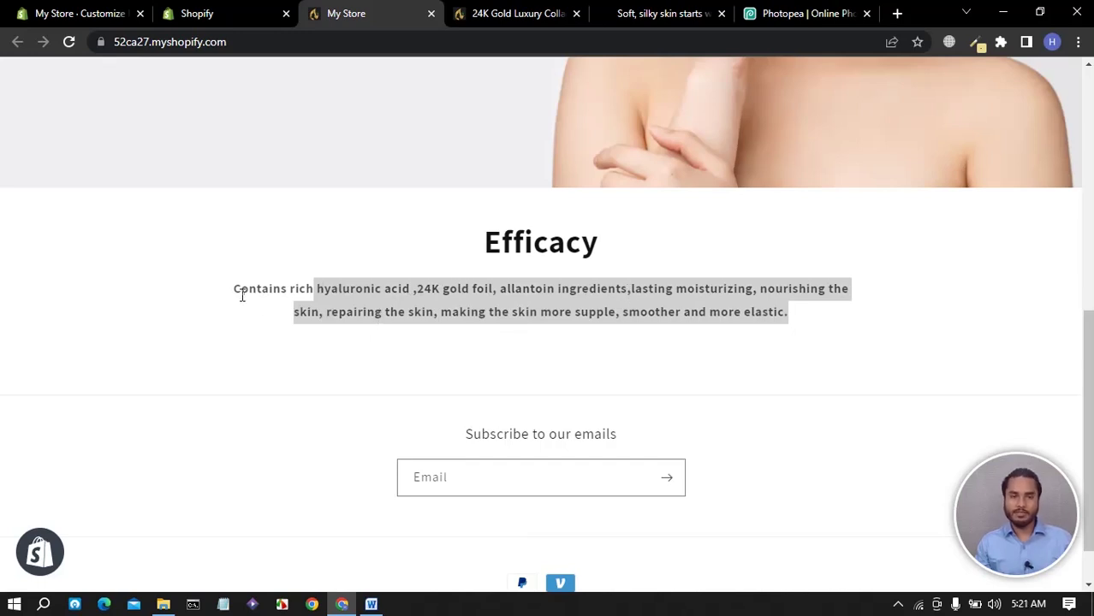
pyautogui.moveTo(482, 247); pyautogui.dragTo(618, 244)
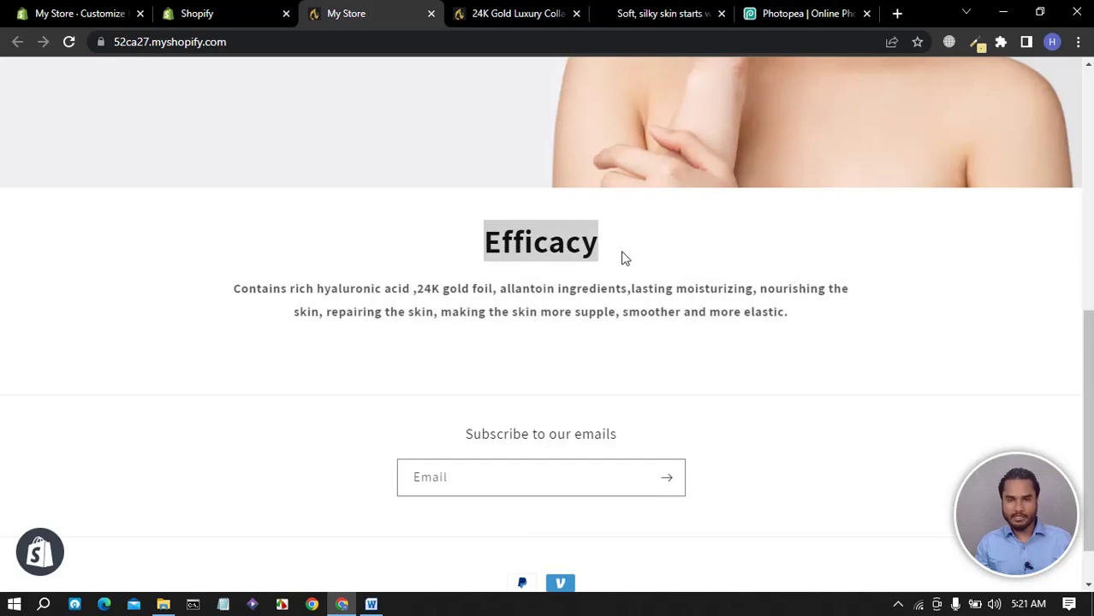
pyautogui.scroll(10, 630, 252)
pyautogui.scroll(-3, 345, 274)
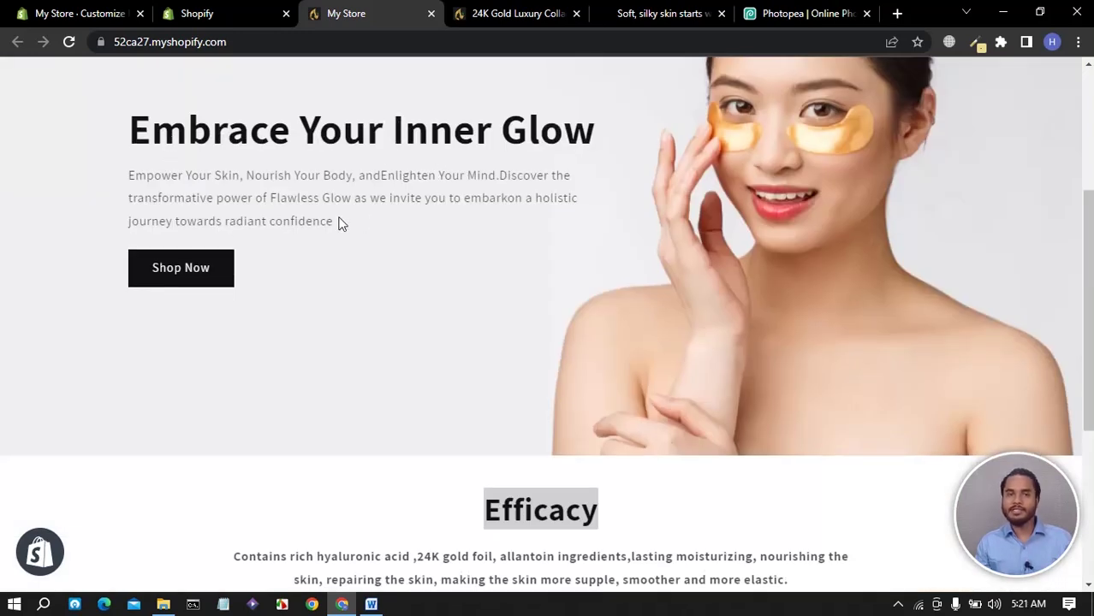
pyautogui.moveTo(336, 222); pyautogui.dragTo(139, 172)
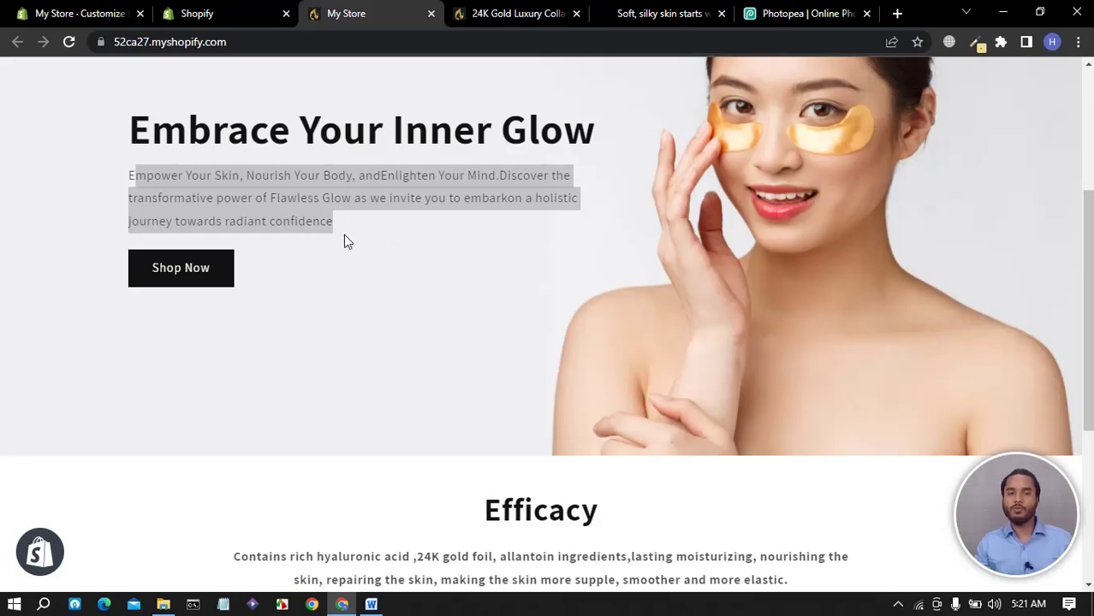
pyautogui.scroll(-3, 420, 268)
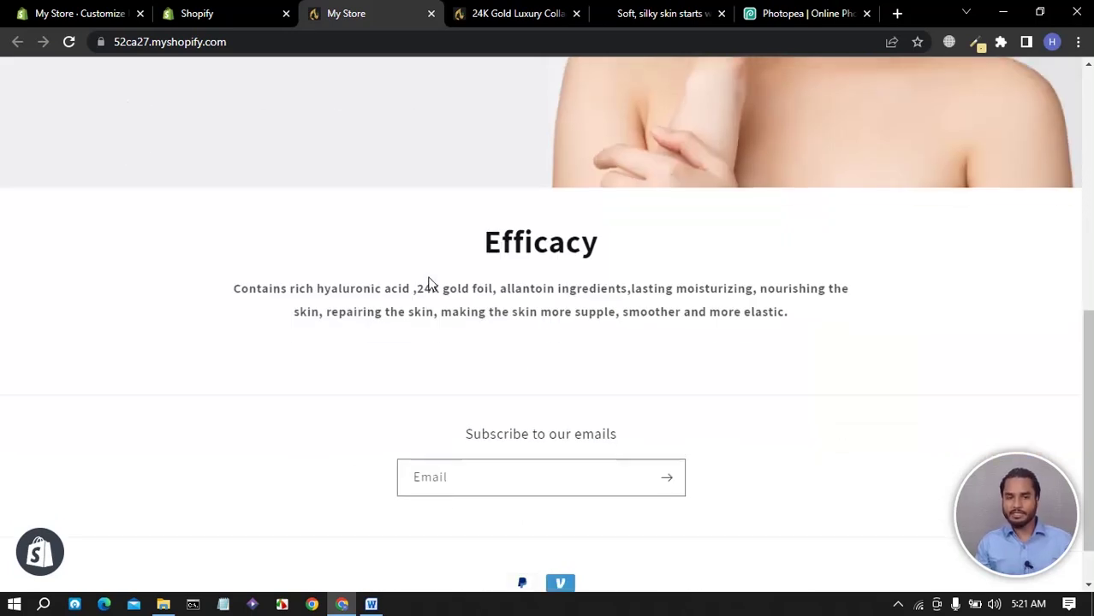
pyautogui.moveTo(483, 244); pyautogui.dragTo(807, 319)
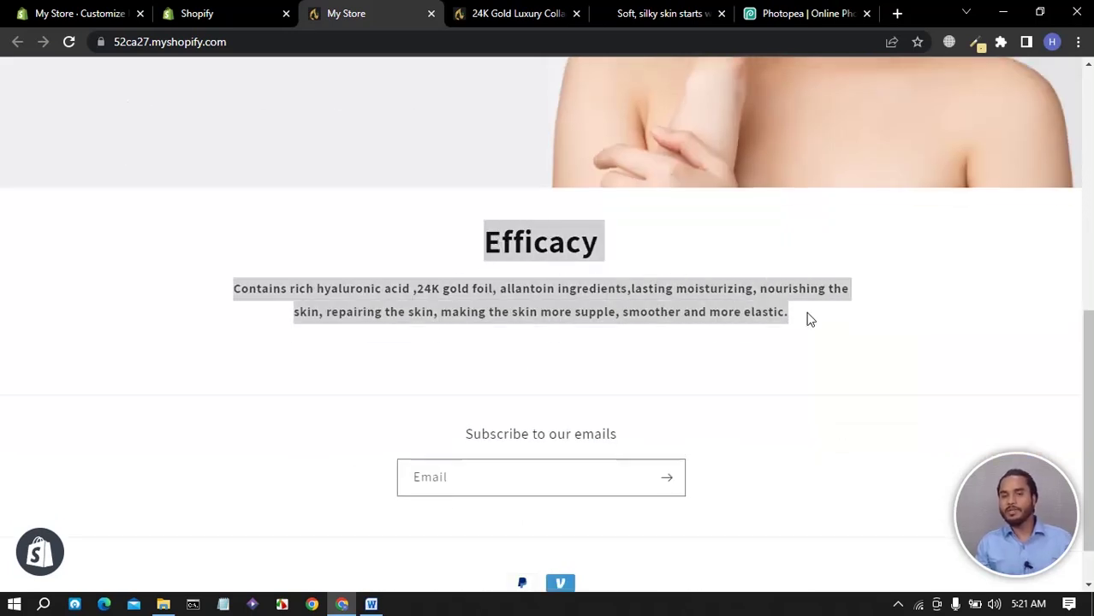